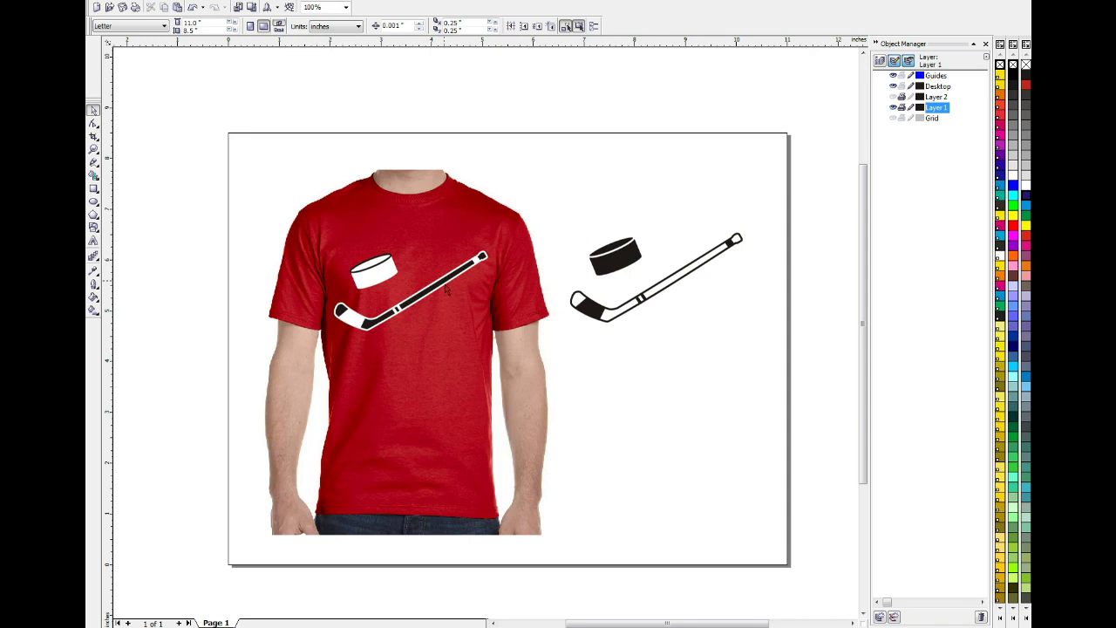
Recolour the black details of the stick group and then the puck on the shirt to red
{"action": "left_click", "coordinate": [446, 290]}
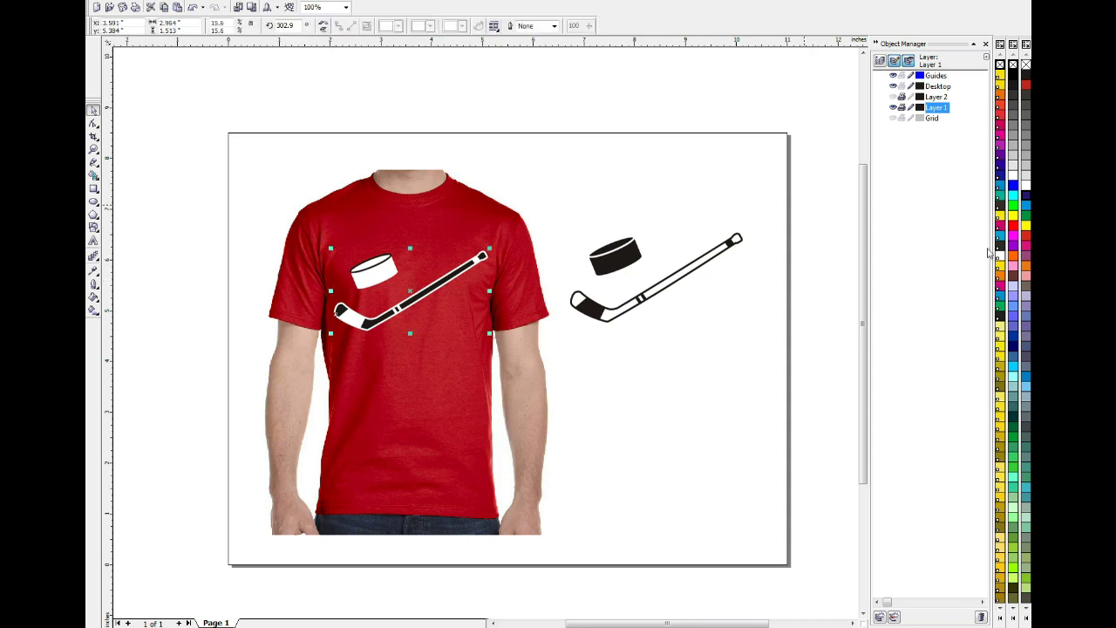
{"action": "left_click", "coordinate": [1026, 236]}
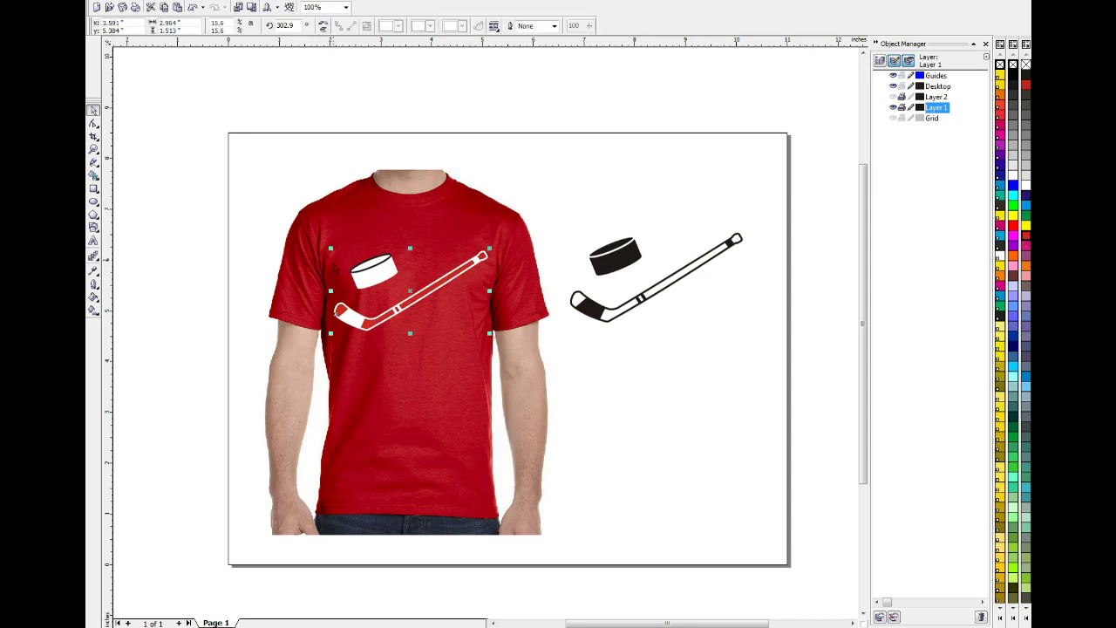
{"action": "left_click", "coordinate": [377, 274], "text": "ctrl"}
{"action": "left_click", "coordinate": [1026, 237]}
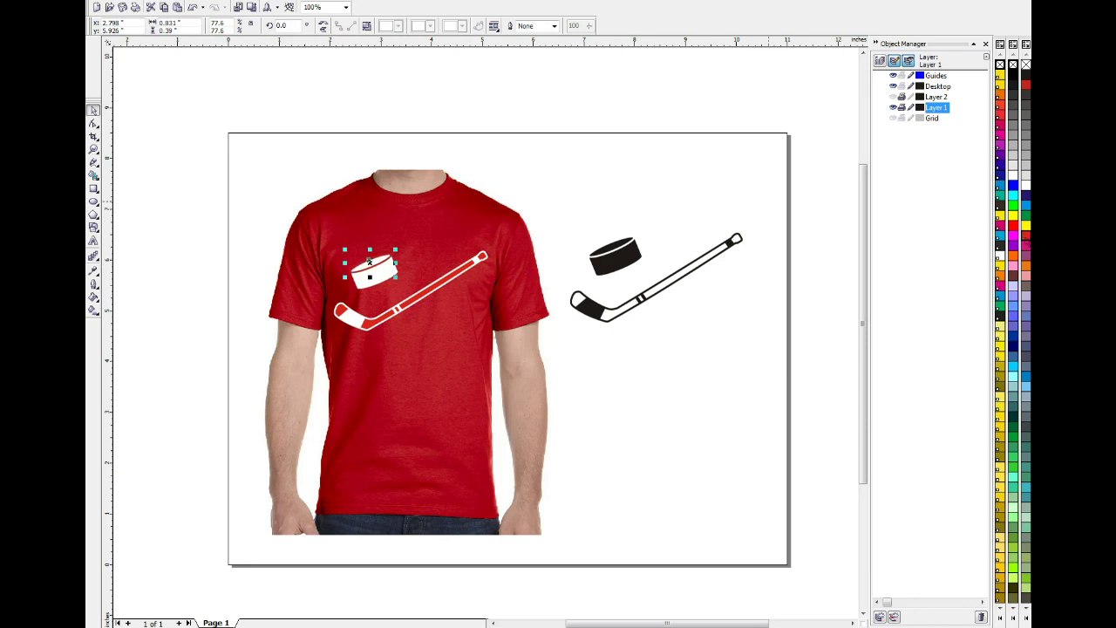
{"action": "left_click", "coordinate": [608, 164]}
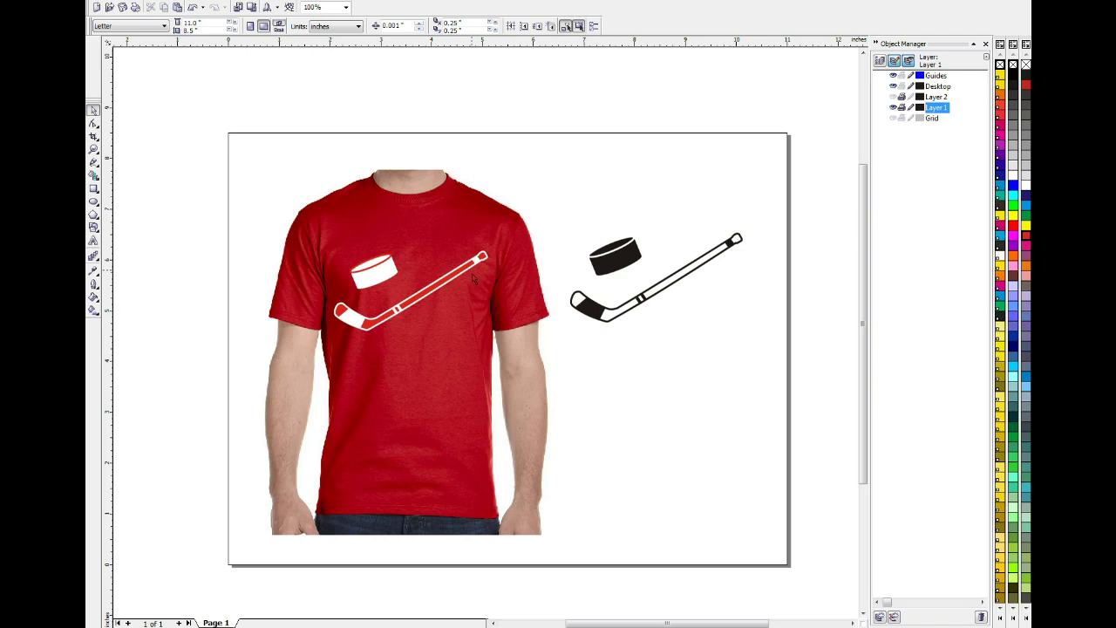
Ungroup the stick and puck design on the red shirt
{"action": "left_click", "coordinate": [606, 257]}
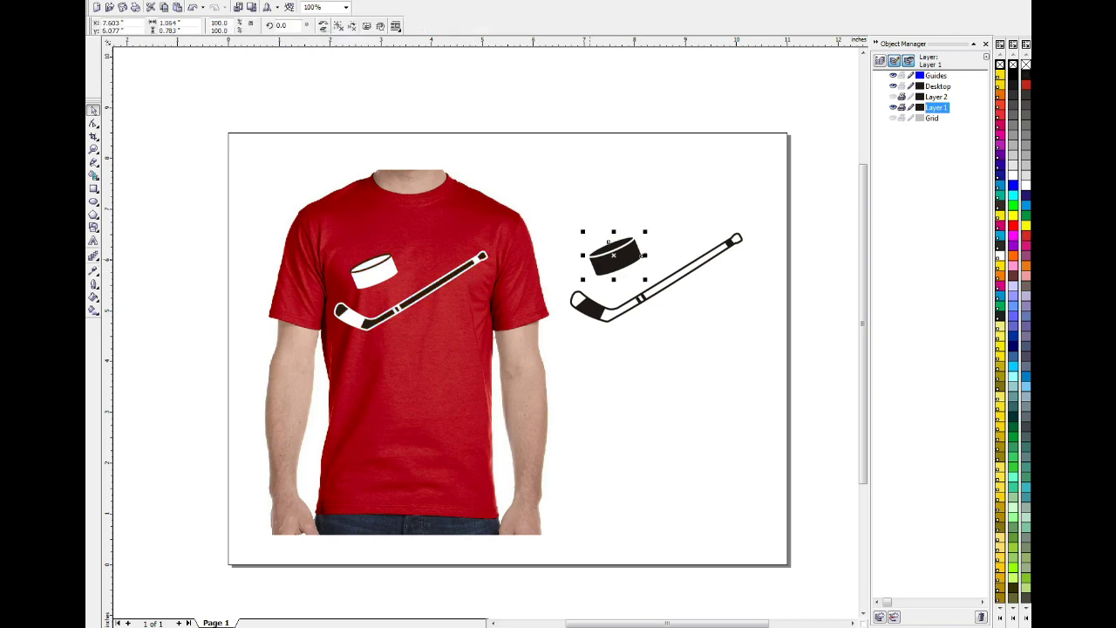
{"action": "left_click", "coordinate": [570, 202]}
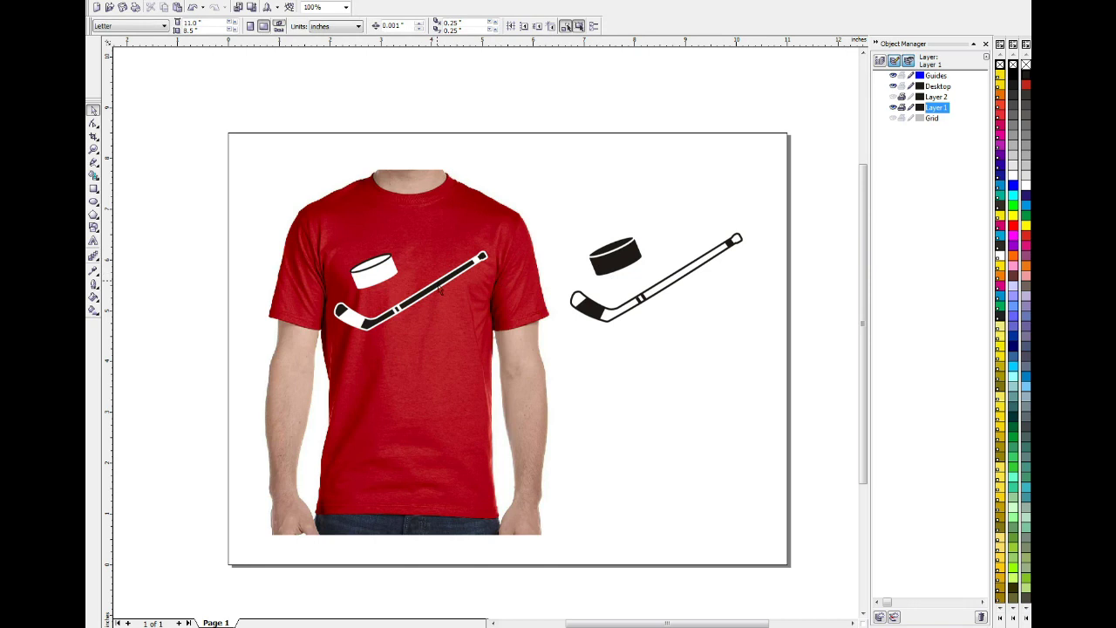
{"action": "left_click", "coordinate": [442, 291]}
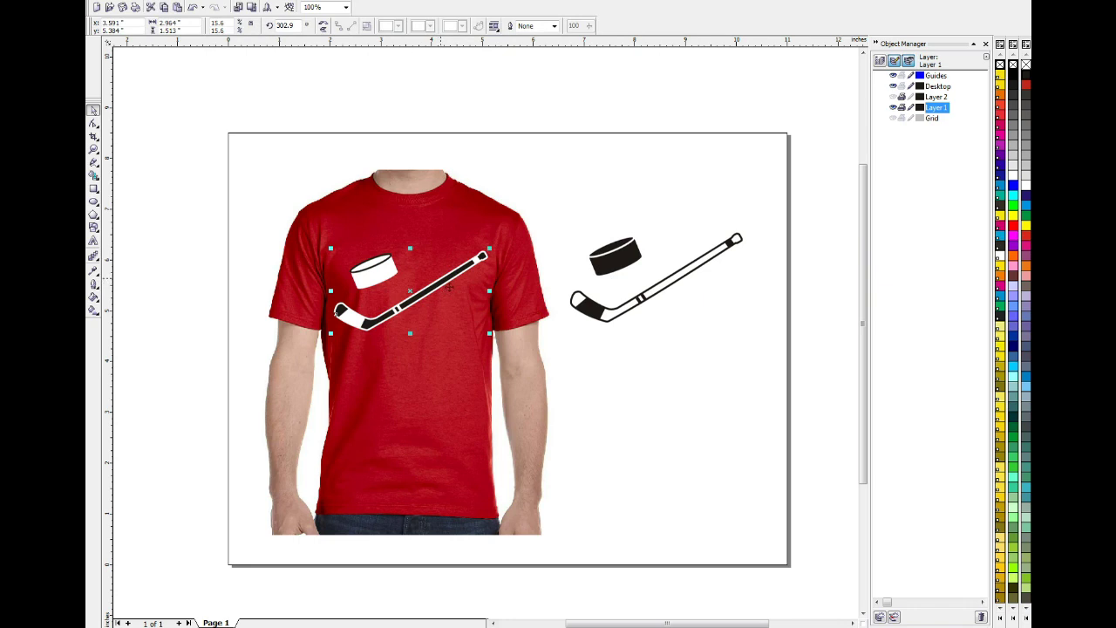
{"action": "left_click", "coordinate": [451, 287]}
{"action": "key", "text": "ctrl+g"}
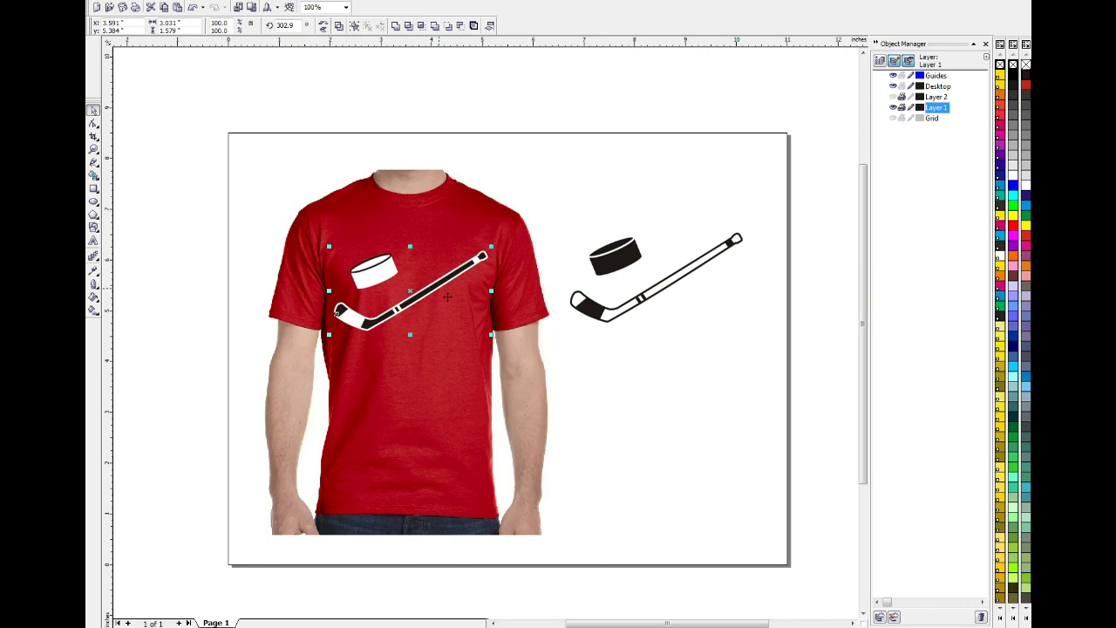
Combine the hockey stick into a single curve, then check it on the shirt
{"action": "left_click", "coordinate": [340, 26]}
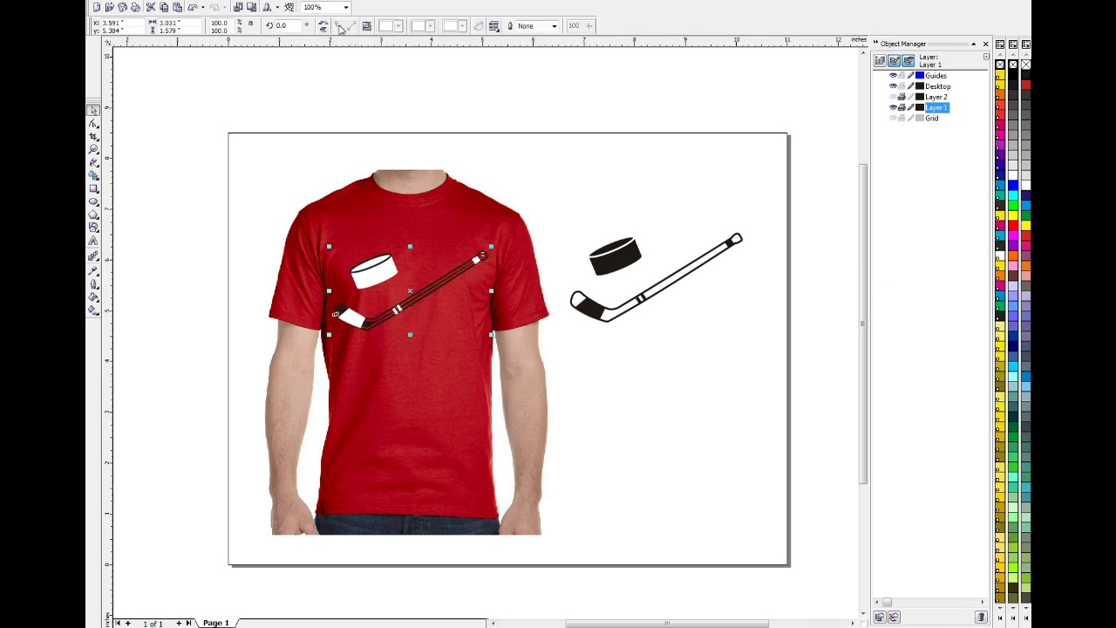
{"action": "left_click", "coordinate": [430, 157]}
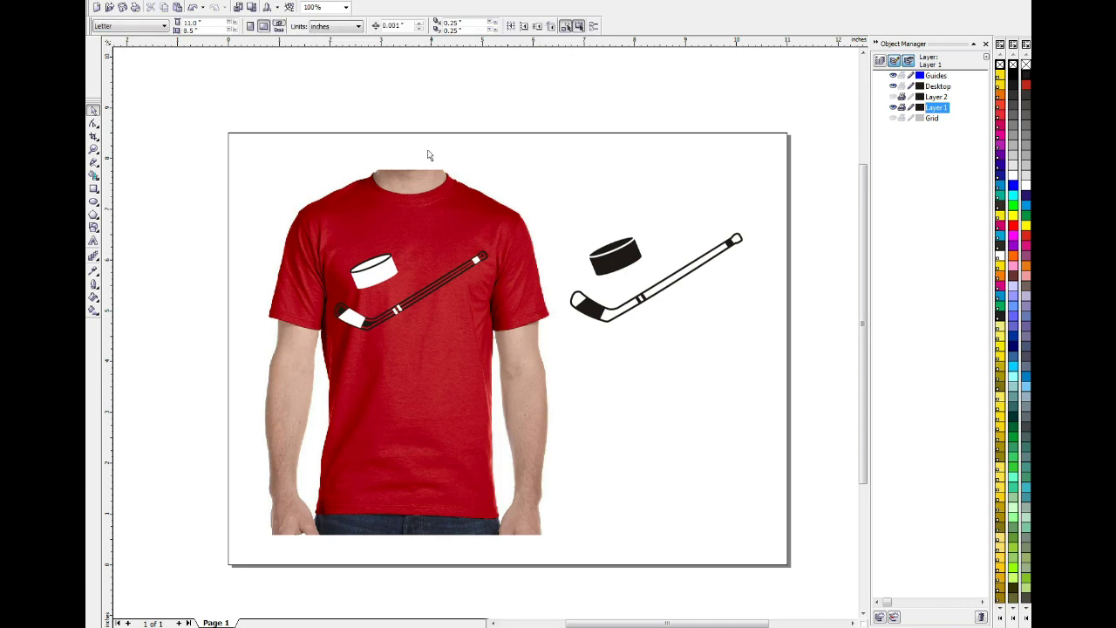
{"action": "left_click", "coordinate": [471, 278]}
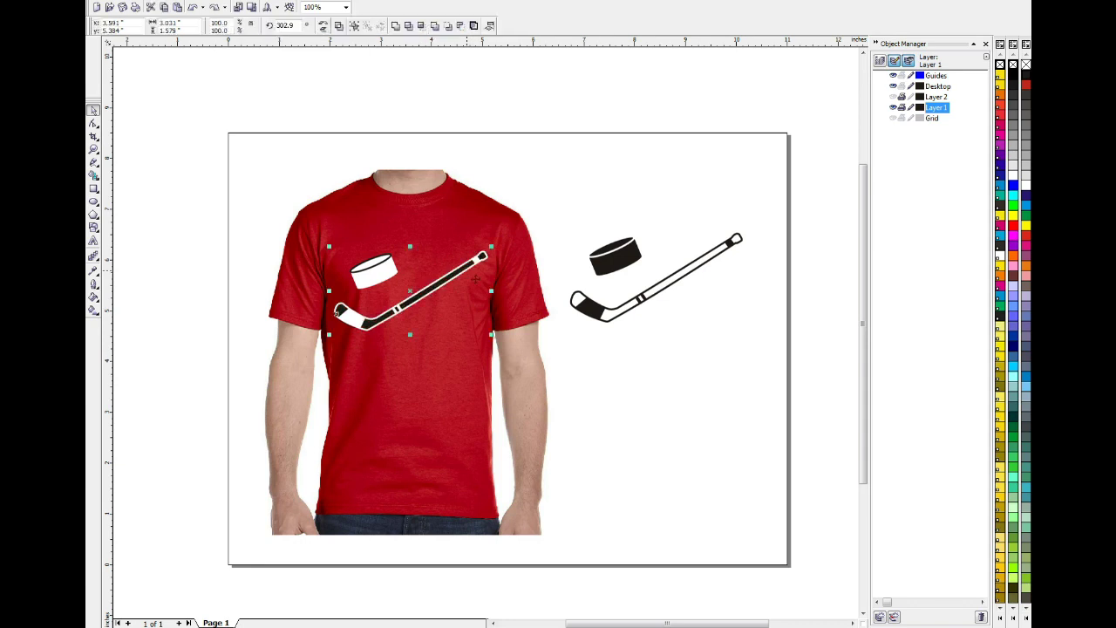
{"action": "left_click", "coordinate": [472, 150]}
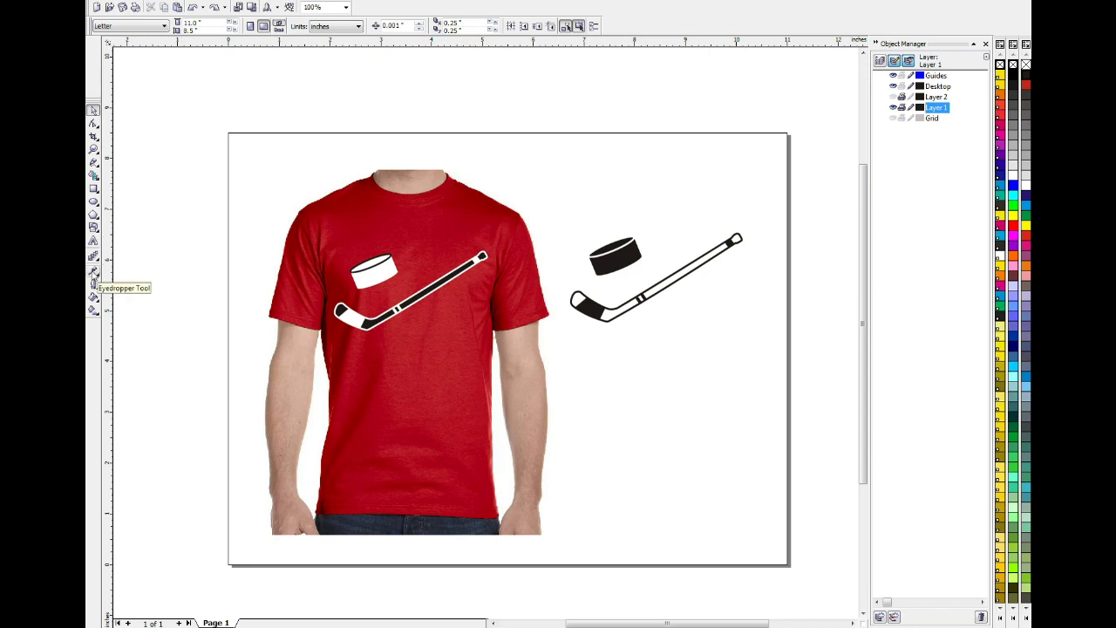
Set the Eyedropper's colour sample size to 5 x 5 Pixel Sample
{"action": "left_click", "coordinate": [93, 273]}
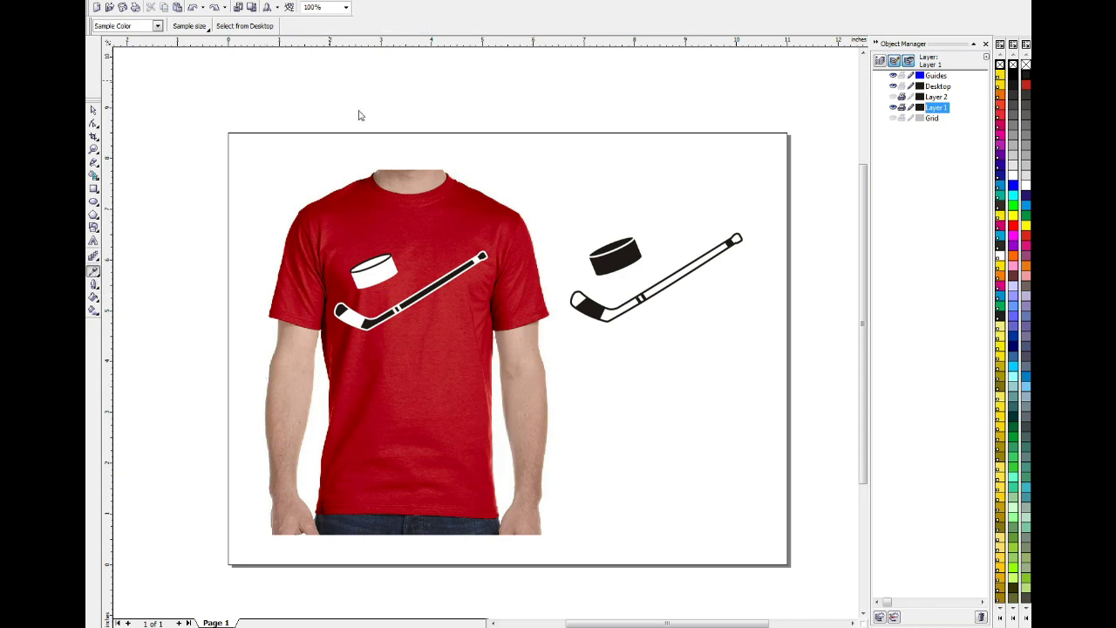
{"action": "left_click", "coordinate": [188, 27]}
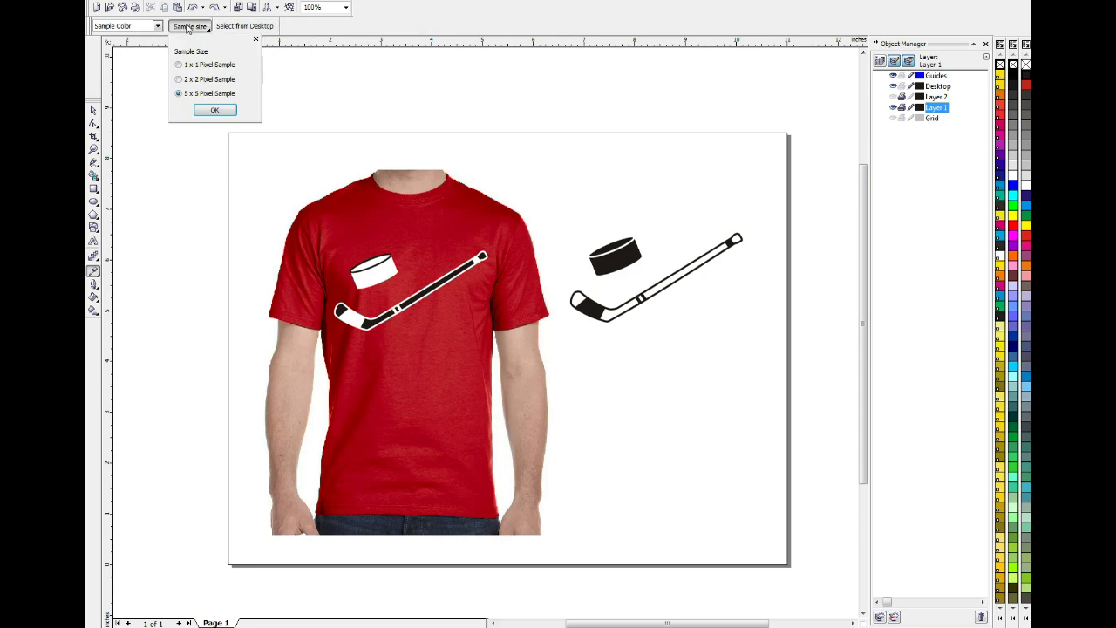
{"action": "left_click", "coordinate": [430, 329]}
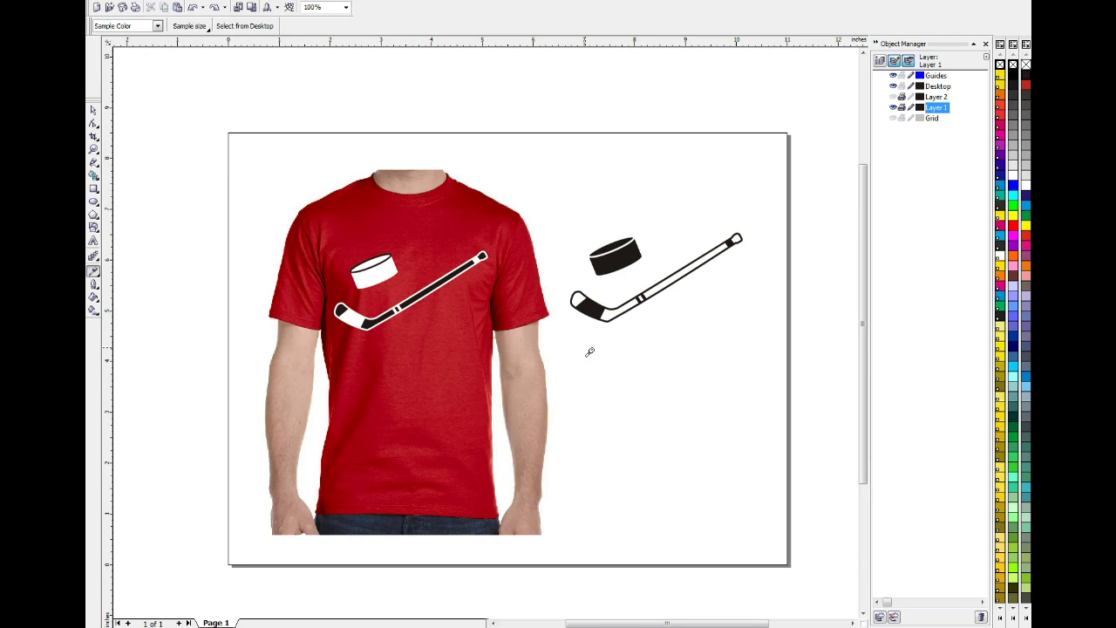
Sample a colour and apply it to the stick's black shaft, making it white
{"action": "left_click", "coordinate": [589, 352]}
{"action": "left_click", "coordinate": [412, 307]}
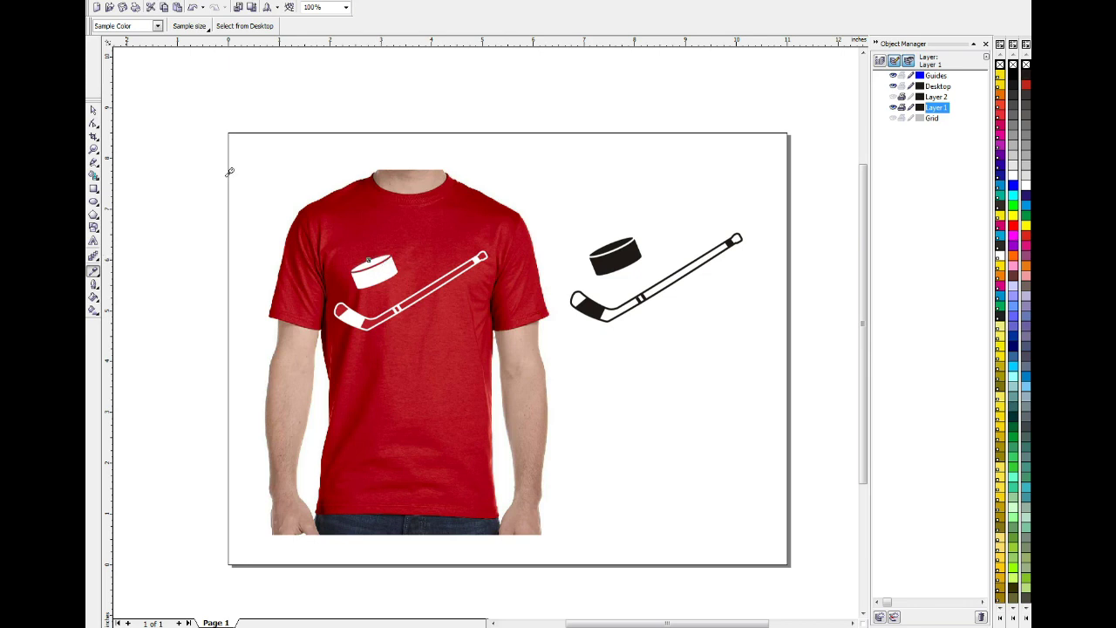
{"action": "key", "text": "space"}
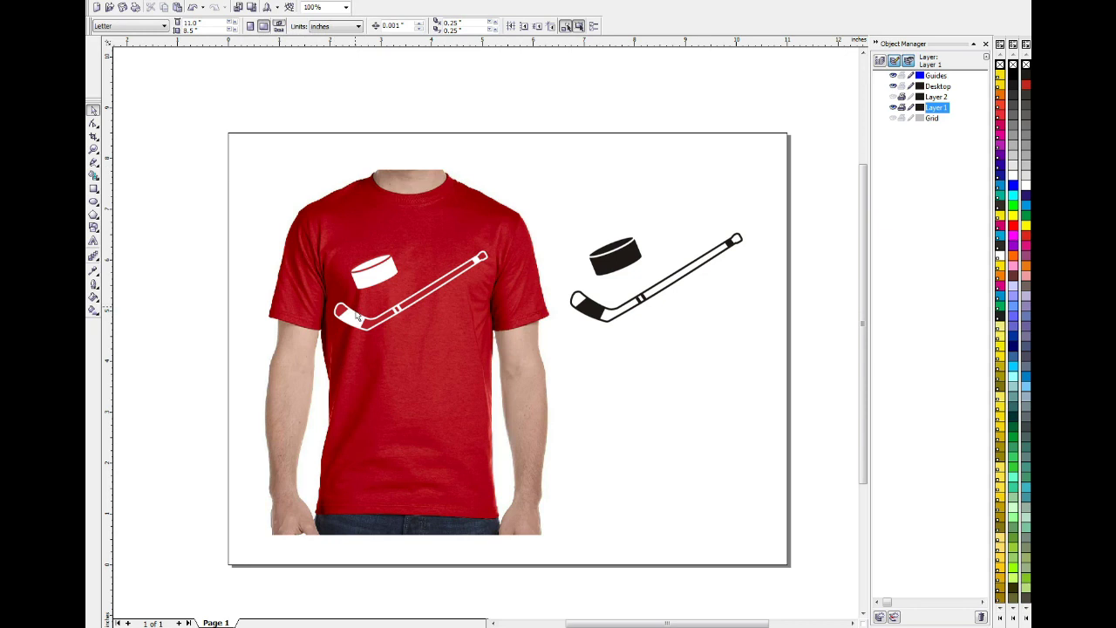
Drag the red shirt photo aside, then undo the move
{"action": "left_click_drag", "start_coordinate": [541, 331], "coordinate": [357, 337]}
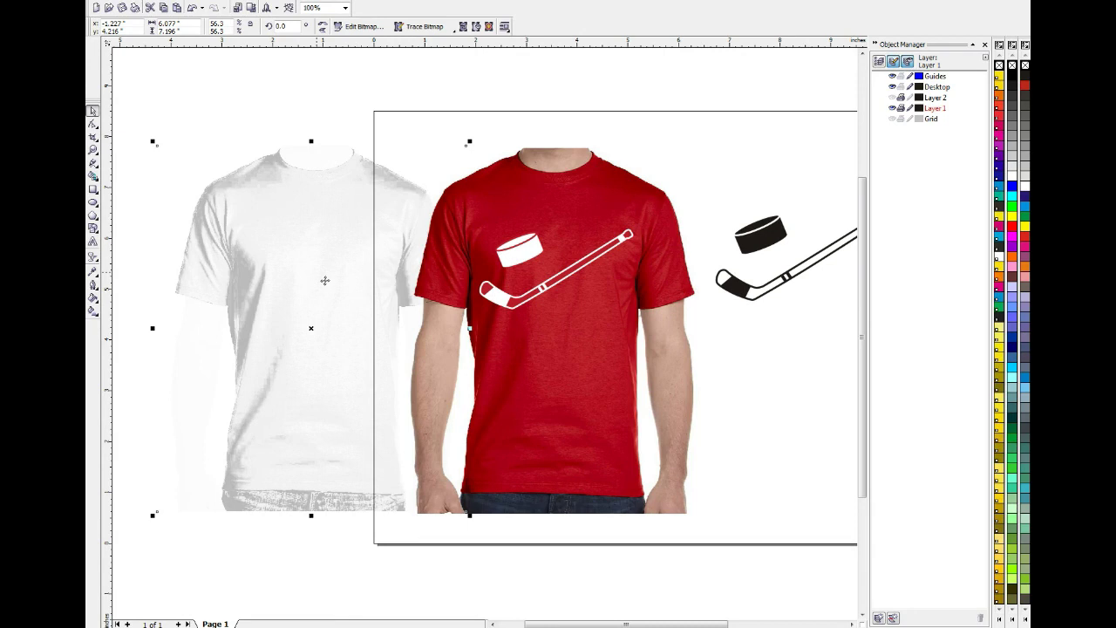
{"action": "key", "text": "ctrl+z"}
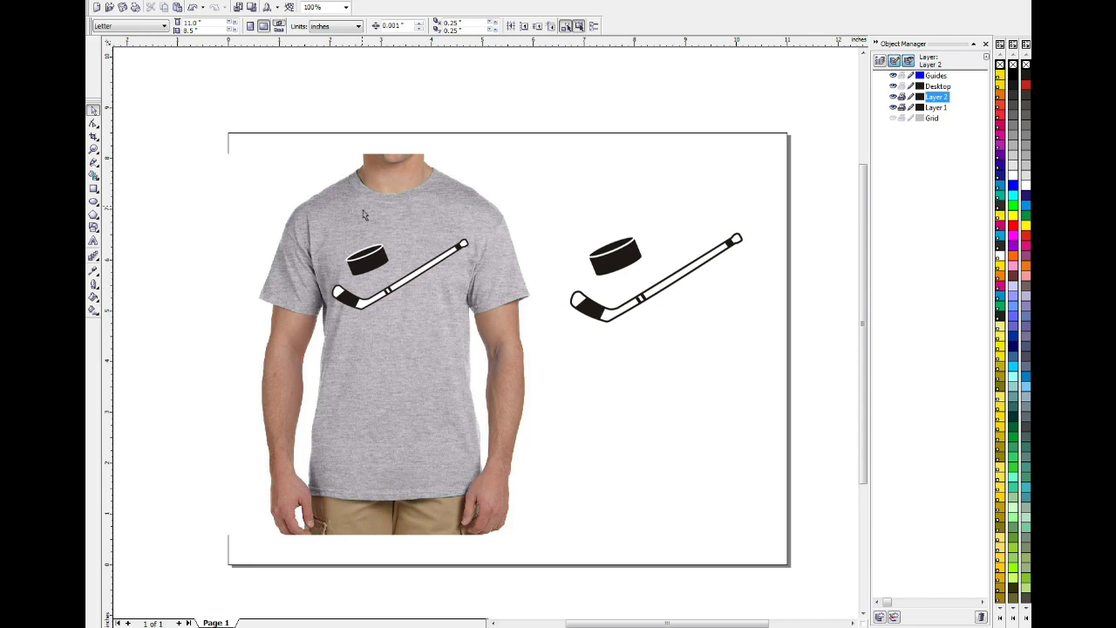
Duplicate the shirt photo in place and send the copy behind the hockey logo
{"action": "left_click", "coordinate": [368, 215]}
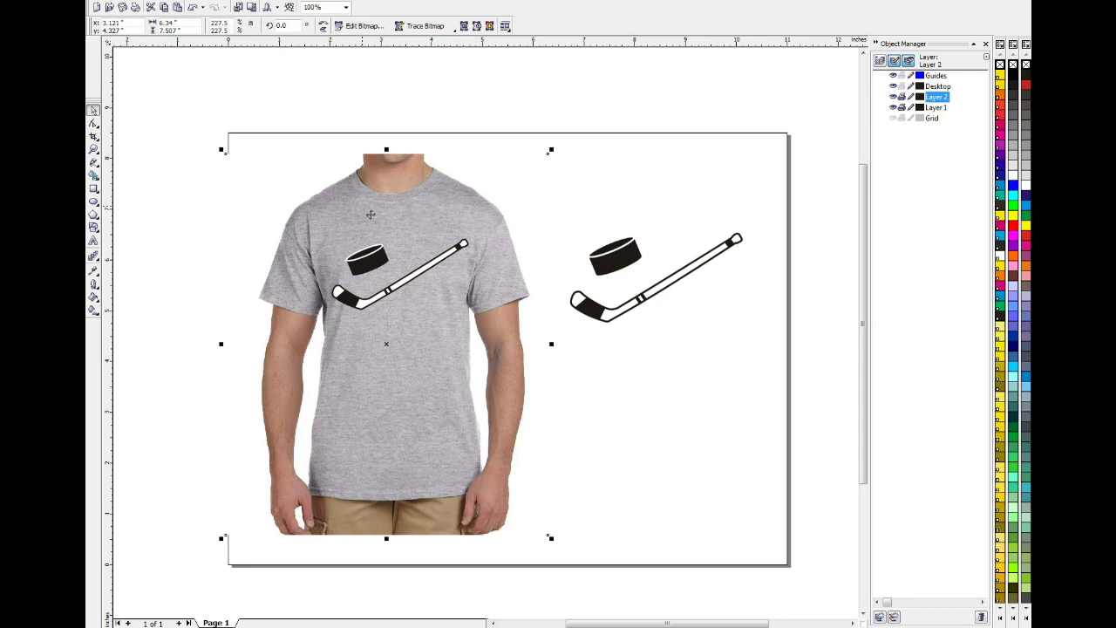
{"action": "key", "text": "shift+Page_Up"}
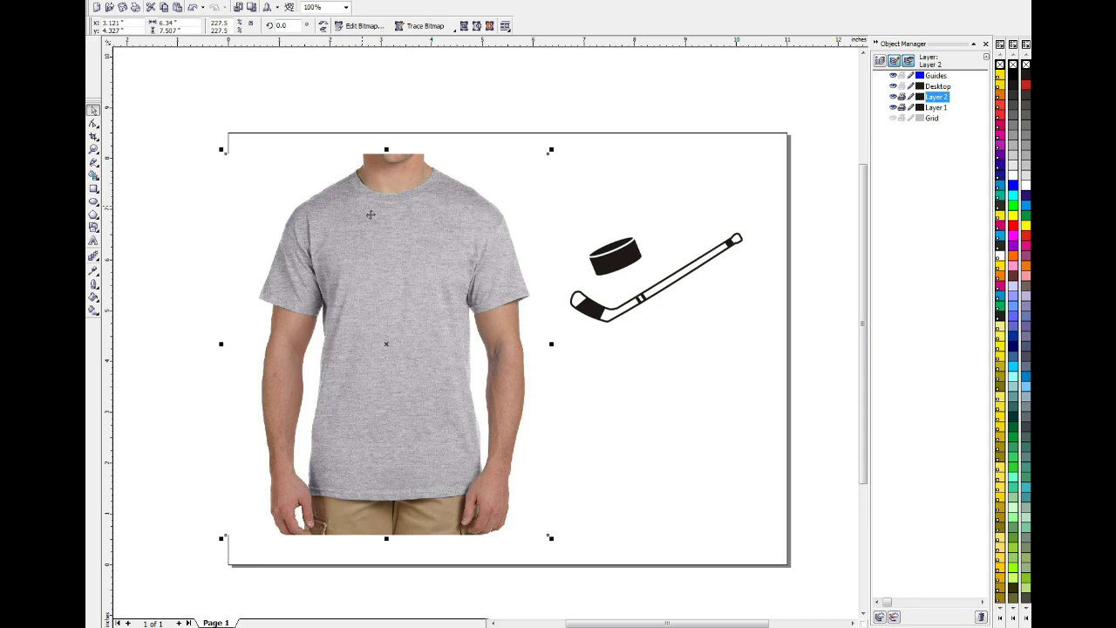
{"action": "key", "text": "shift+Page_Down"}
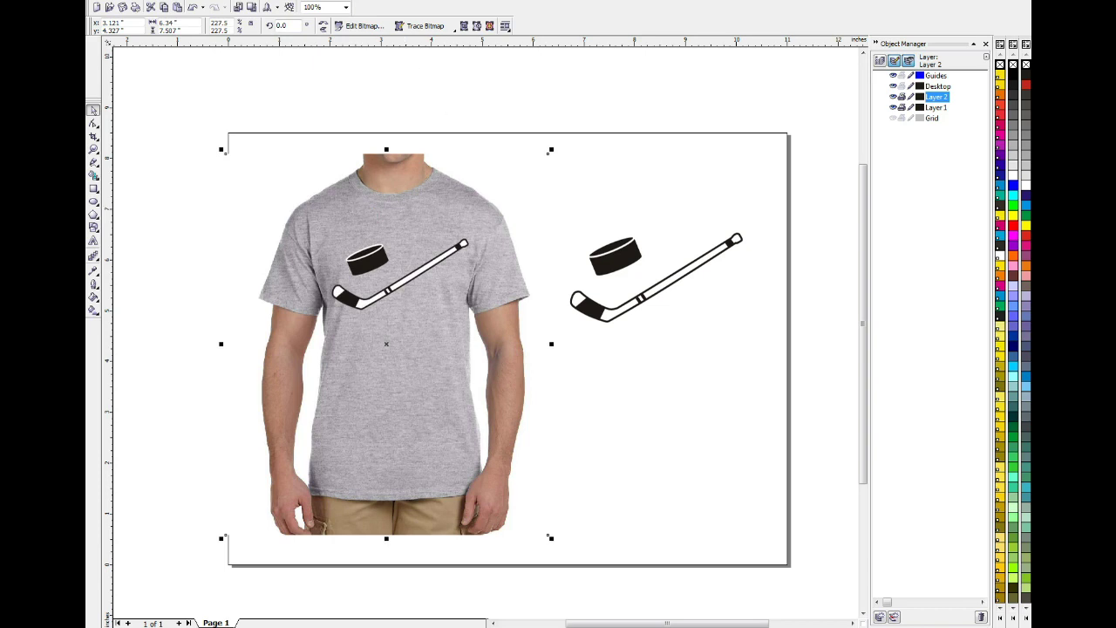
PowerClip the shirt copy inside the hockey stick, then duplicate the shirt photo again
{"action": "left_click", "coordinate": [270, 0]}
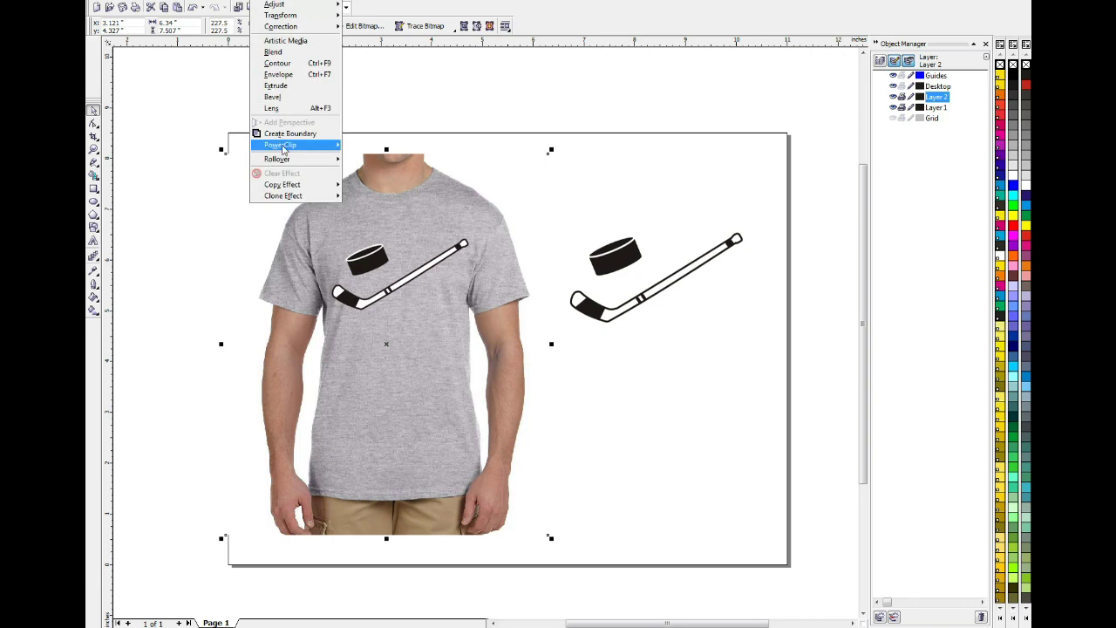
{"action": "mouse_move", "coordinate": [282, 148]}
{"action": "left_click", "coordinate": [370, 145]}
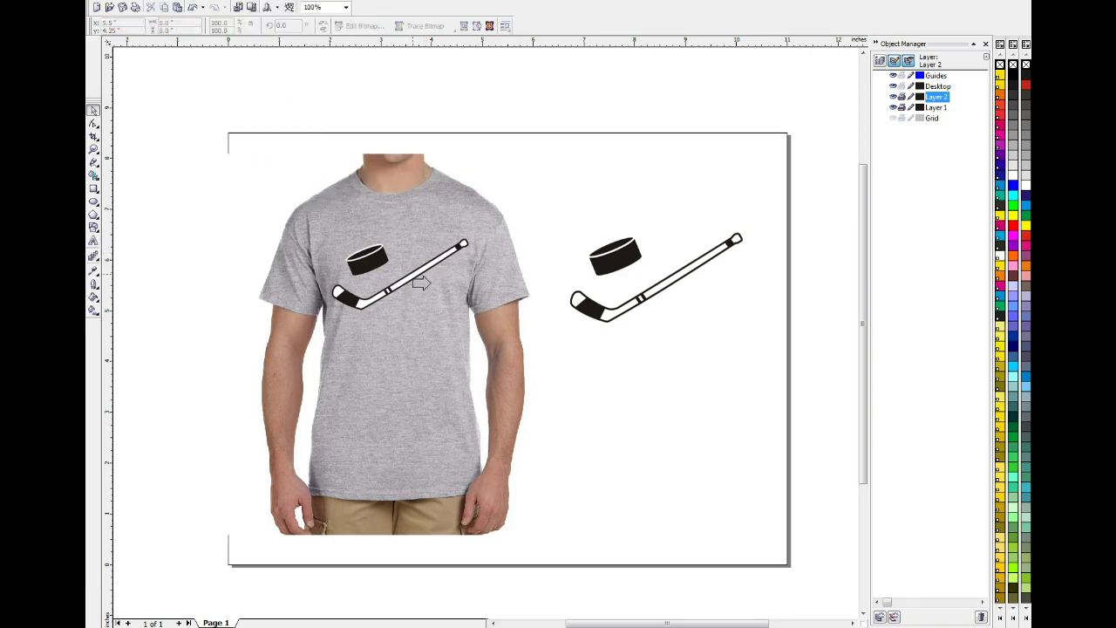
{"action": "left_click", "coordinate": [415, 283]}
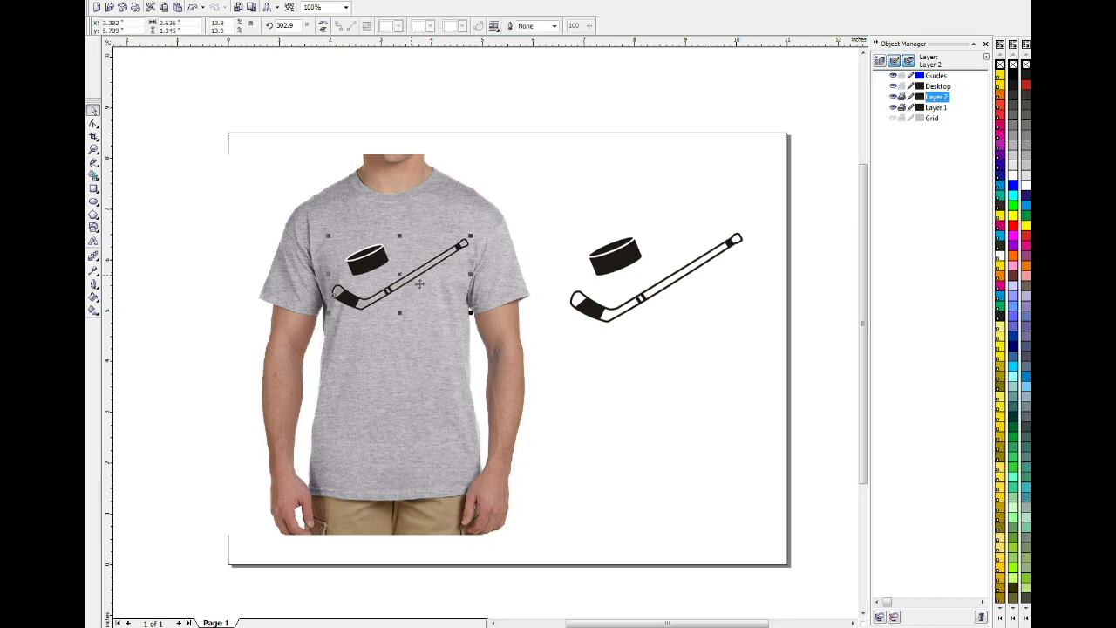
{"action": "left_click", "coordinate": [419, 336]}
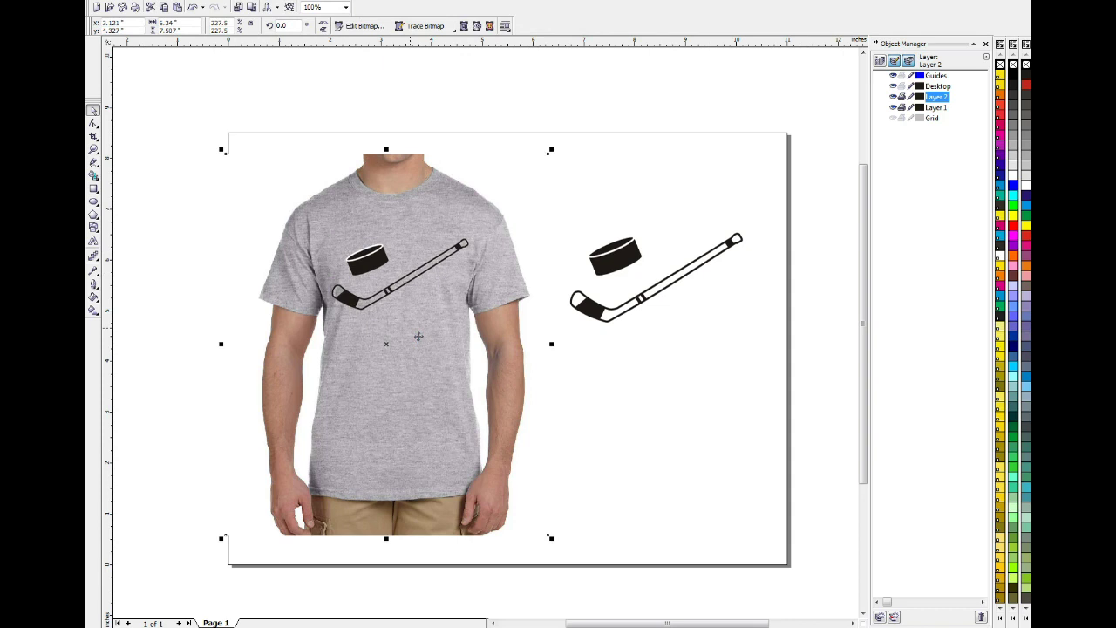
{"action": "key", "text": "shift+Page_Up"}
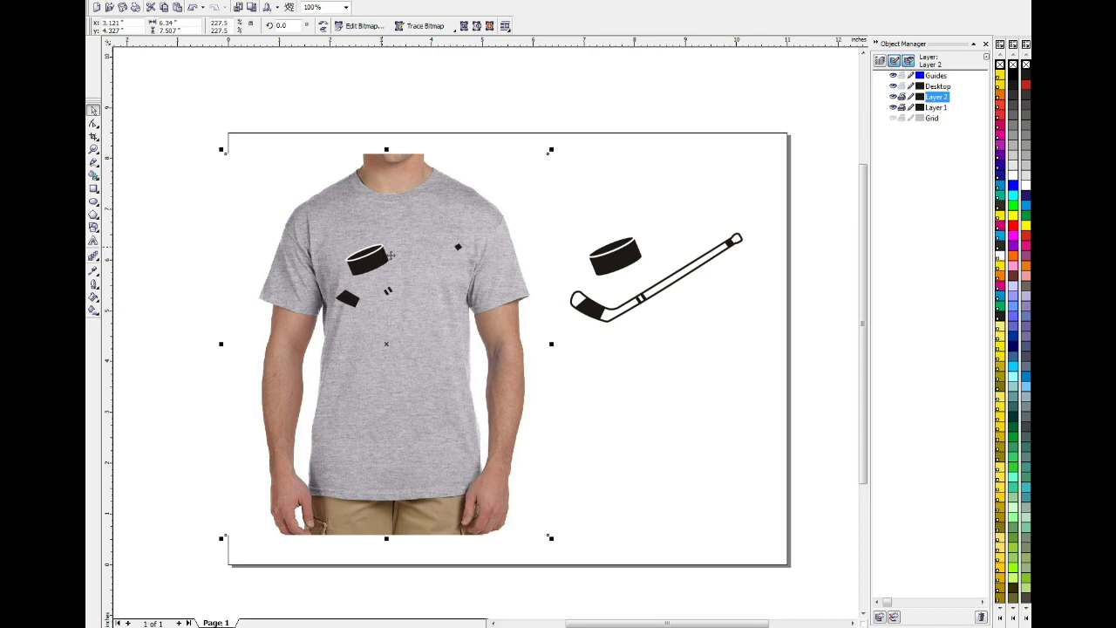
PowerClip the new shirt copy inside the hockey puck, then deselect everything
{"action": "left_click", "coordinate": [271, 1]}
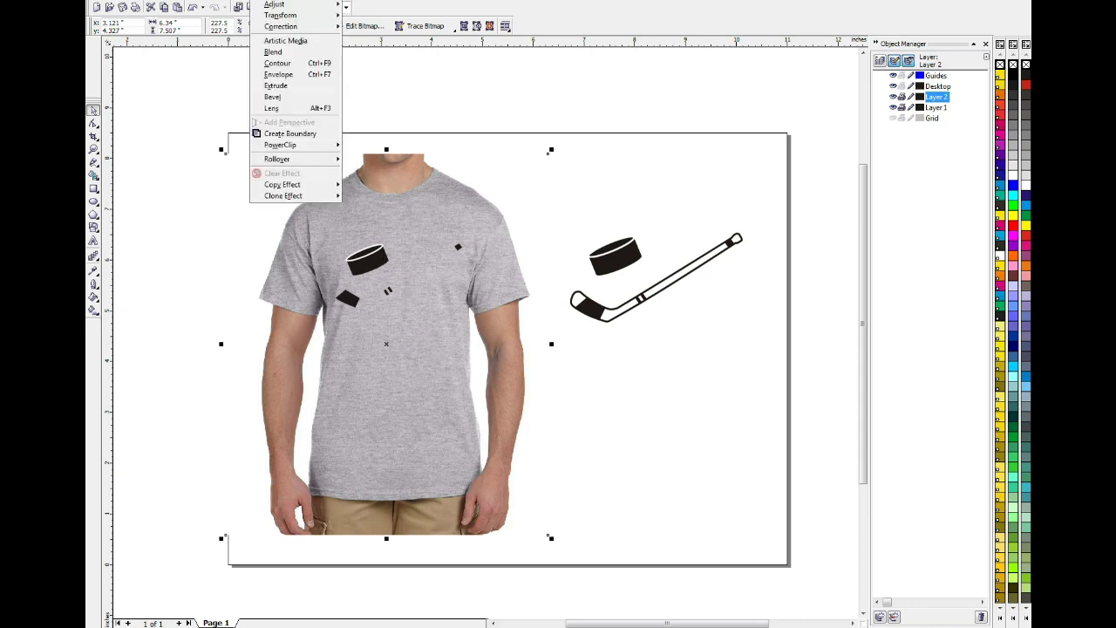
{"action": "mouse_move", "coordinate": [302, 145]}
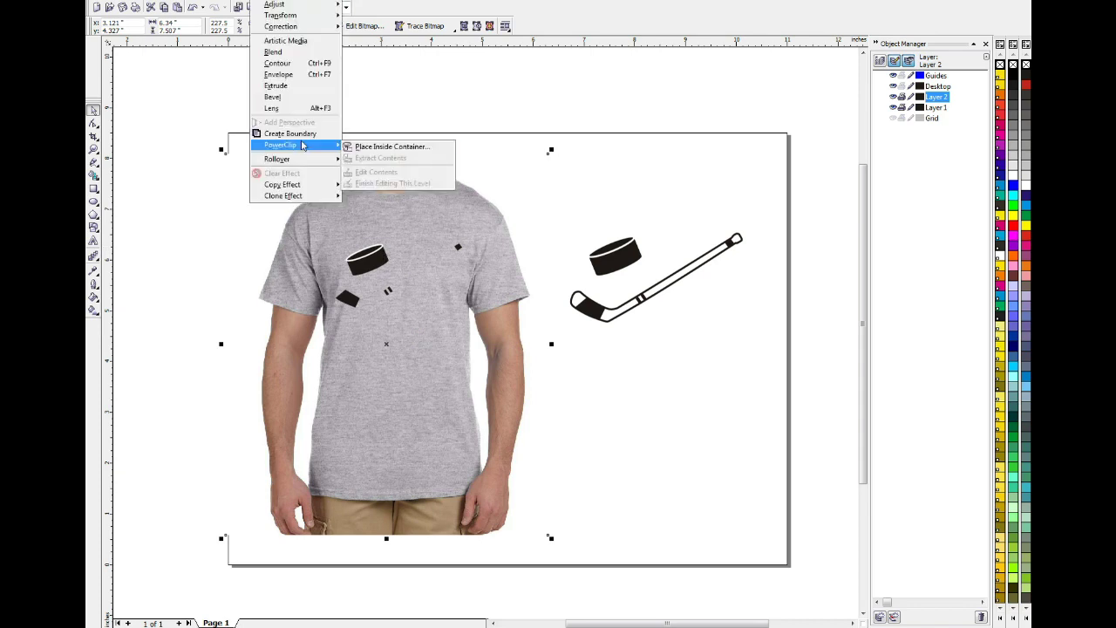
{"action": "left_click", "coordinate": [389, 147]}
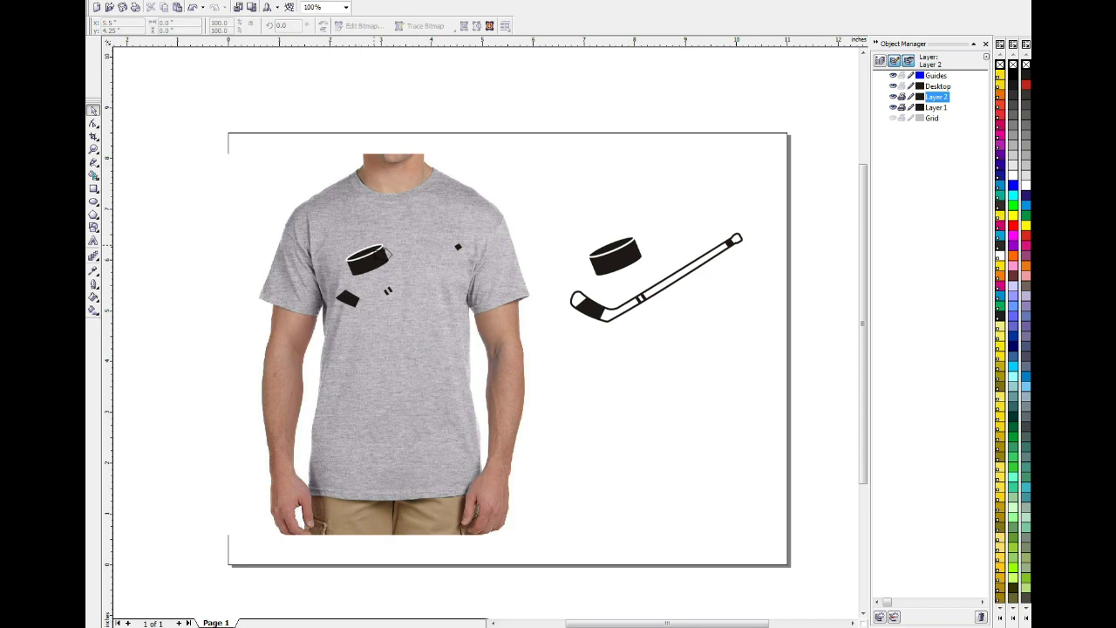
{"action": "left_click", "coordinate": [387, 254]}
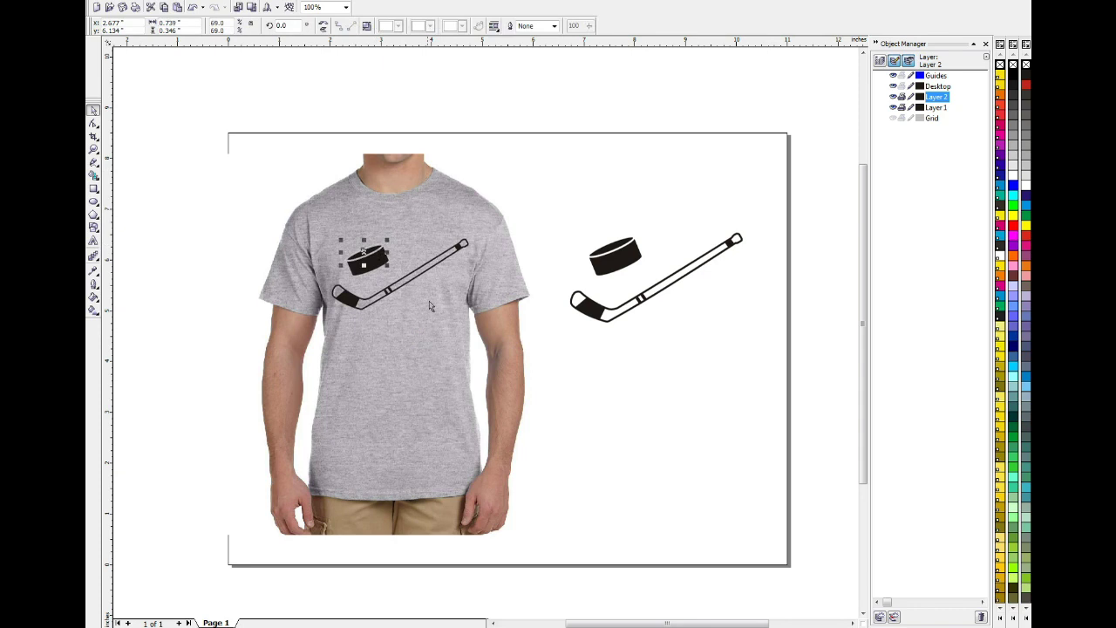
{"action": "left_click", "coordinate": [428, 133]}
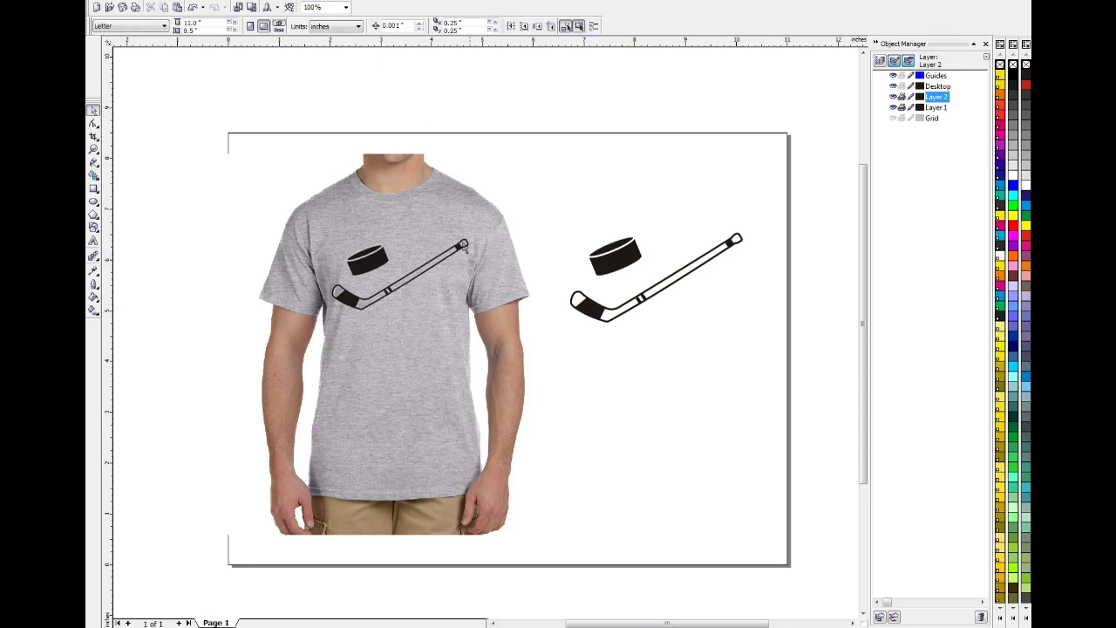
{"action": "left_click", "coordinate": [436, 296]}
{"action": "scroll", "coordinate": [393, 267], "scroll_direction": "up", "scroll_amount": 2}
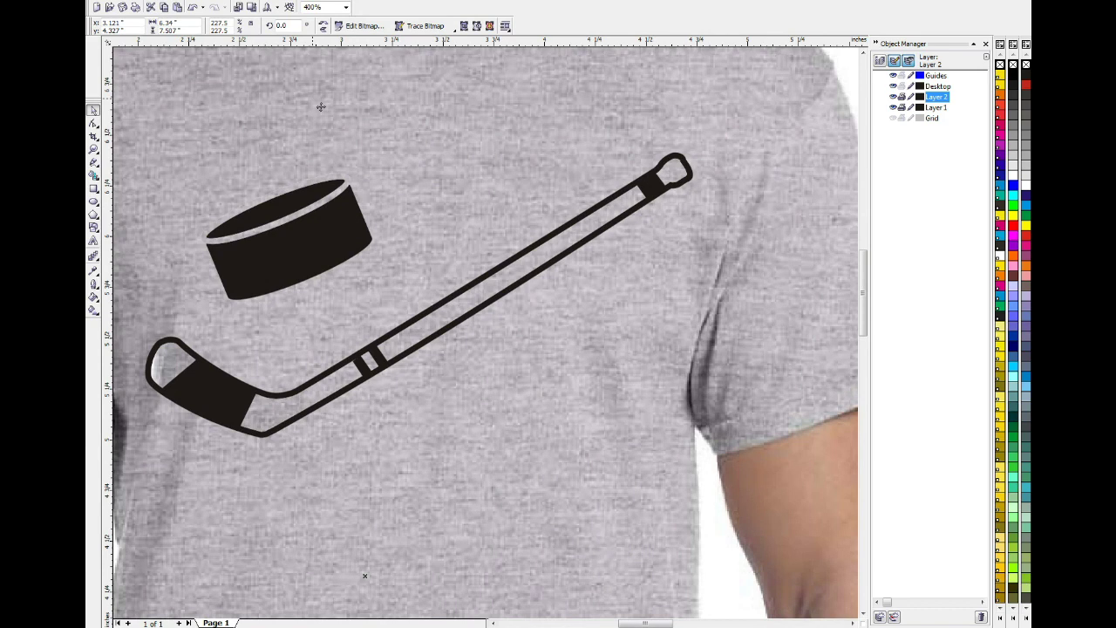
{"action": "scroll", "coordinate": [321, 106], "scroll_direction": "down", "scroll_amount": 1}
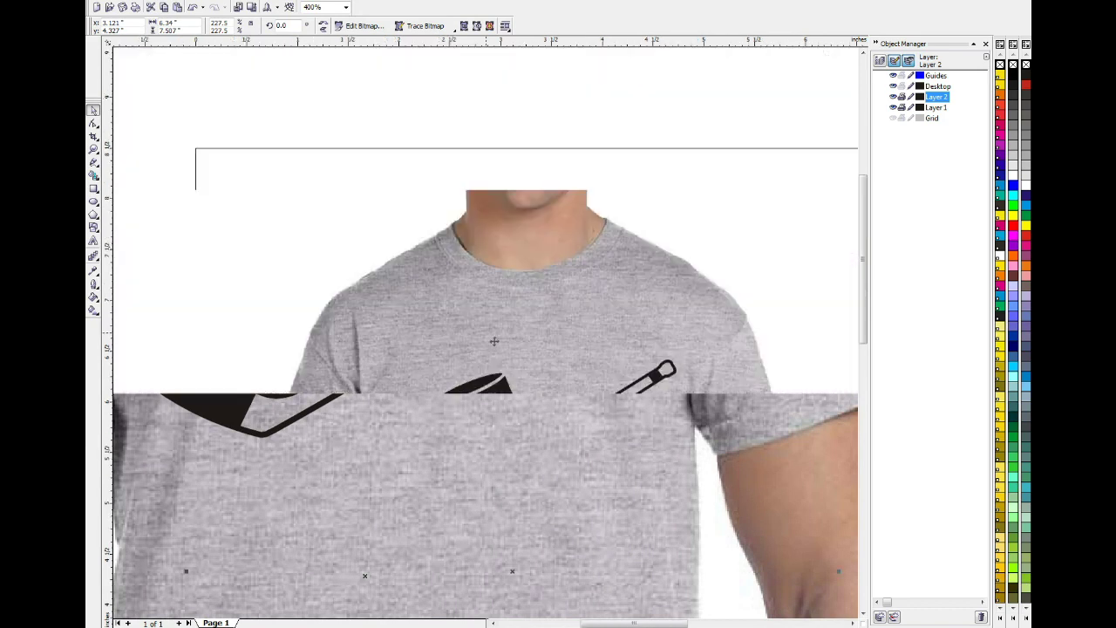
{"action": "scroll", "coordinate": [493, 341], "scroll_direction": "down", "scroll_amount": 1}
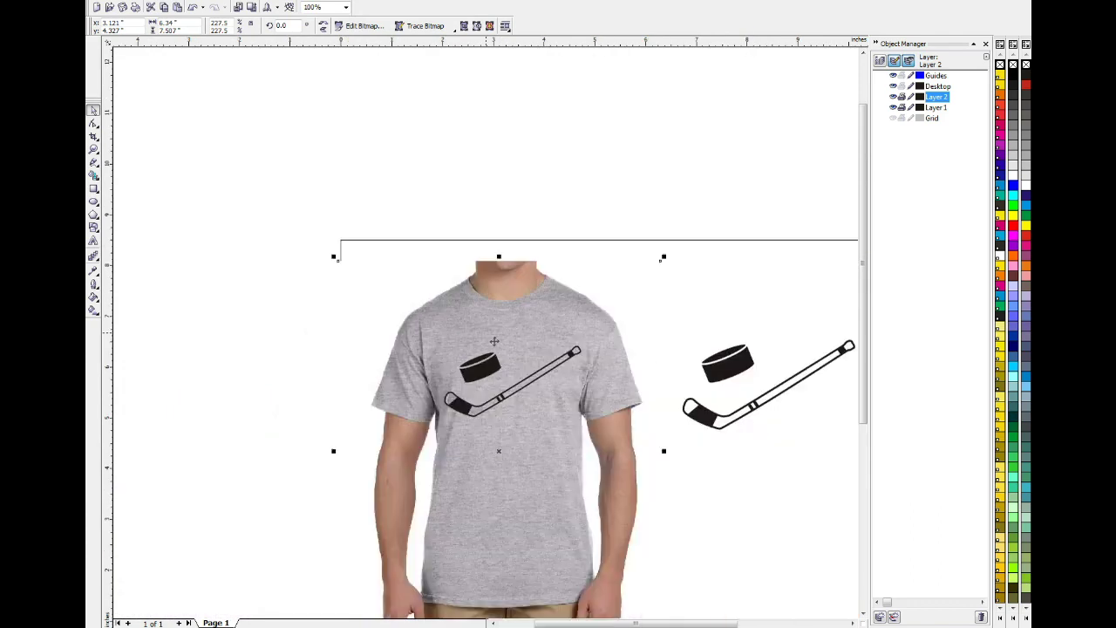
{"action": "left_click", "coordinate": [543, 204]}
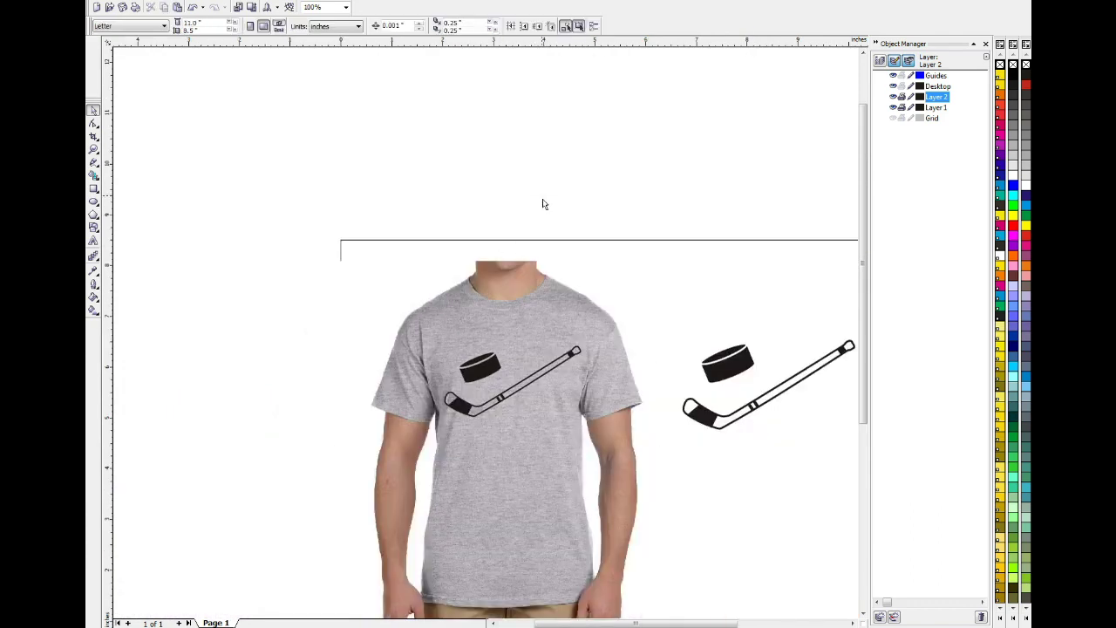